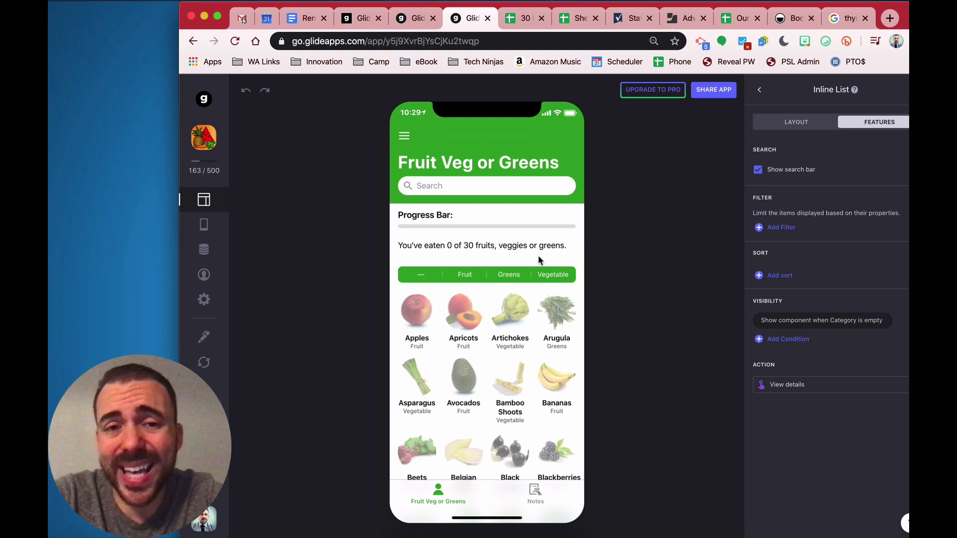
Switch to the 30 Fruits and Vegs a Week spreadsheet and examine the unique formula under Types on the Resources sheet
left_click(526, 18)
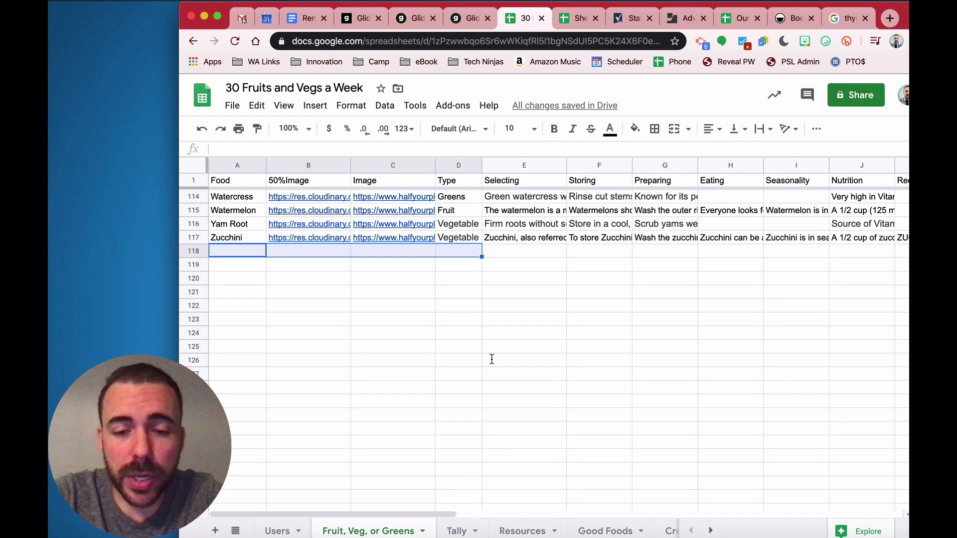
left_click(515, 531)
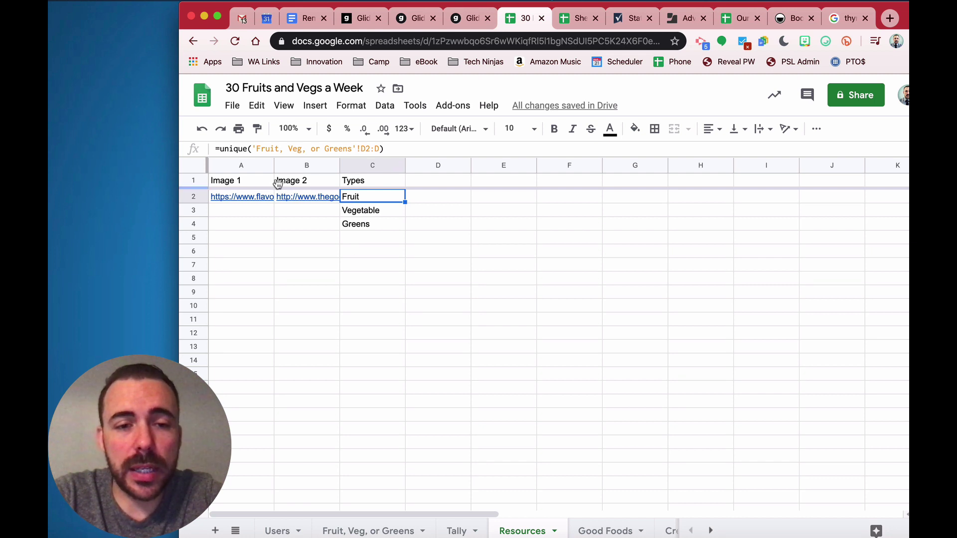
left_click_drag(217, 152, 381, 150)
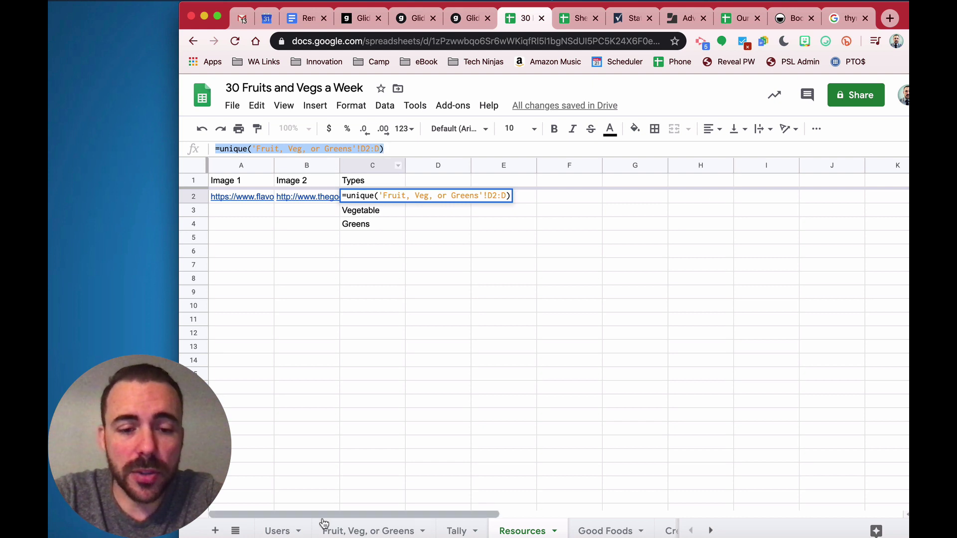
left_click(349, 531)
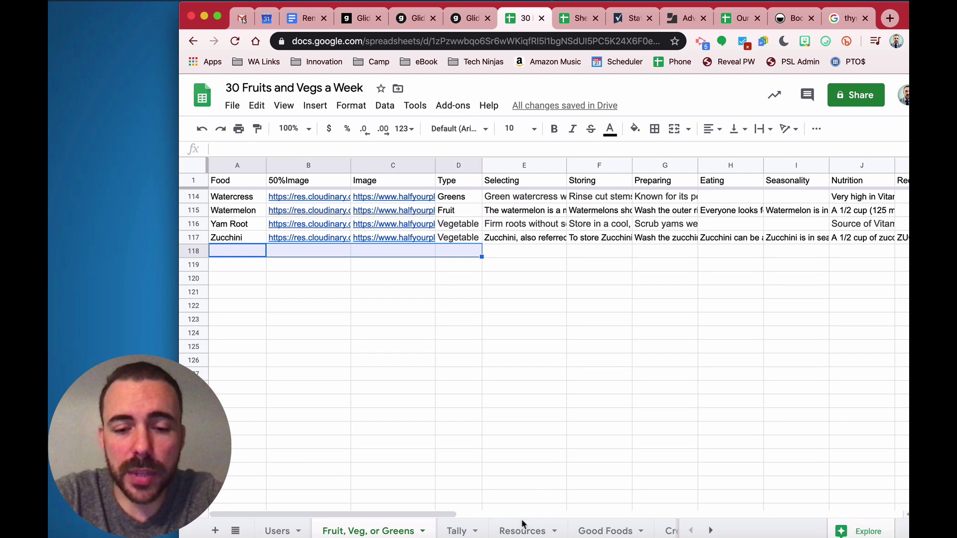
left_click(240, 255)
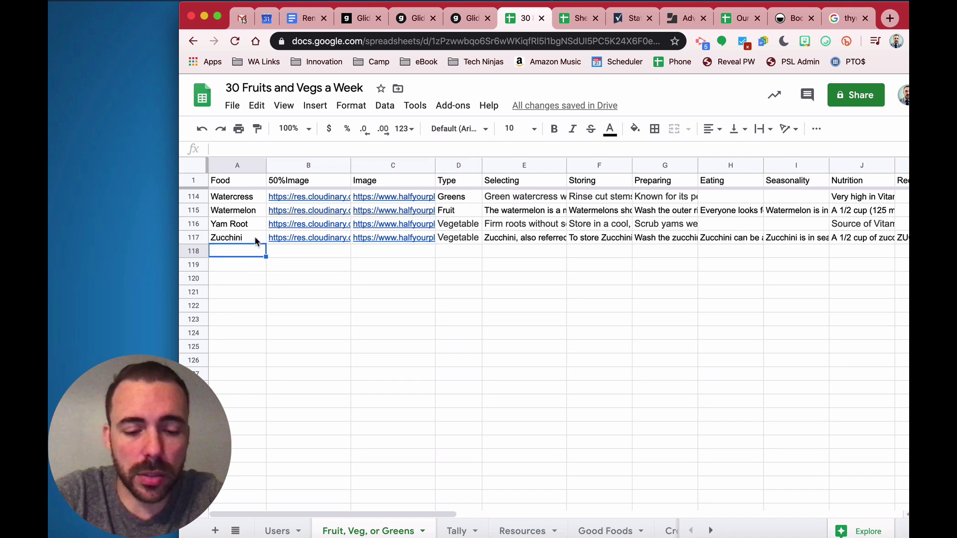
type("Thyme")
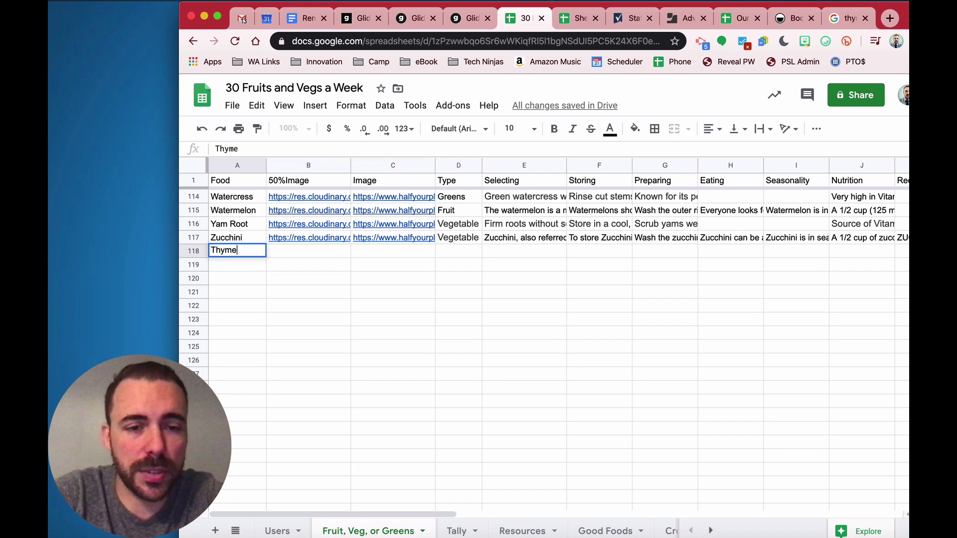
key("Tab")
key("Tab")
type("https://i0.wp.com/cdn-prod.medicalnewstoday.com/content/images/headlines/266/266016/thyme.jpg?w=756&h=567")
key("Tab")
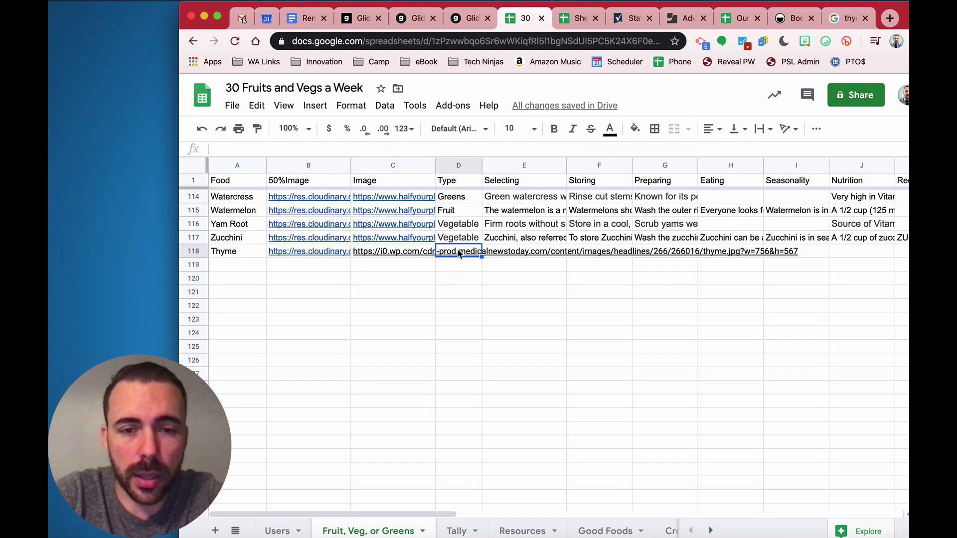
type("Herb")
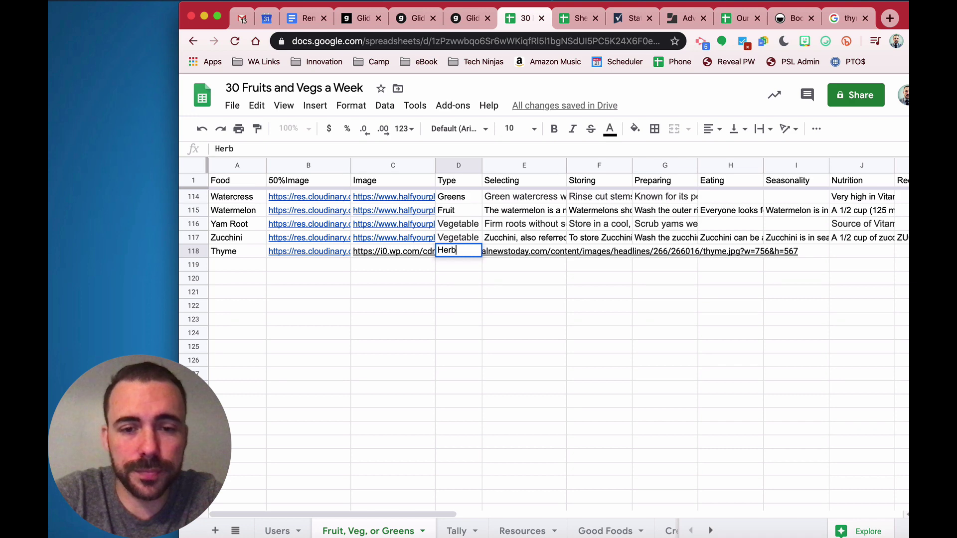
key("Return")
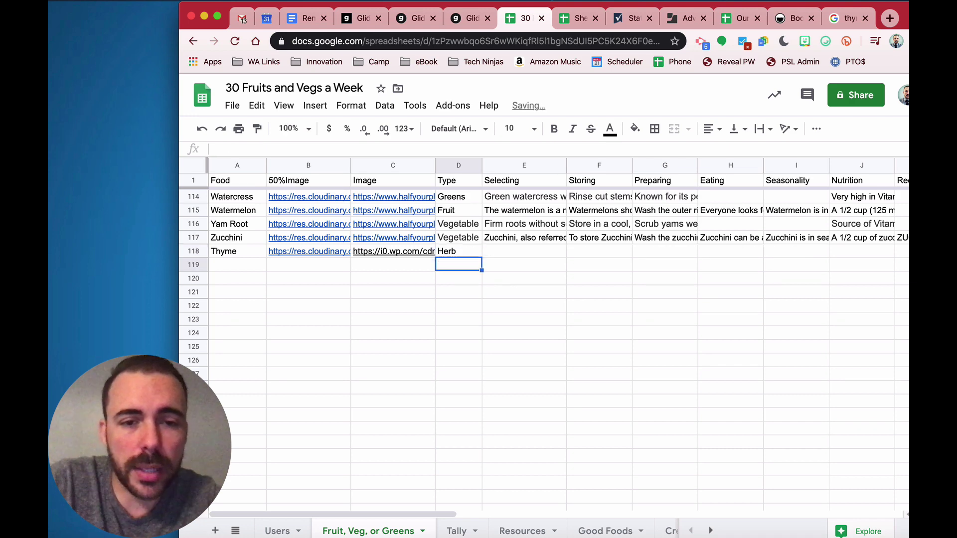
Switch to the Glide app editor, sync the sheet data, and try the Herb category in the preview before clearing the choice
left_click(461, 22)
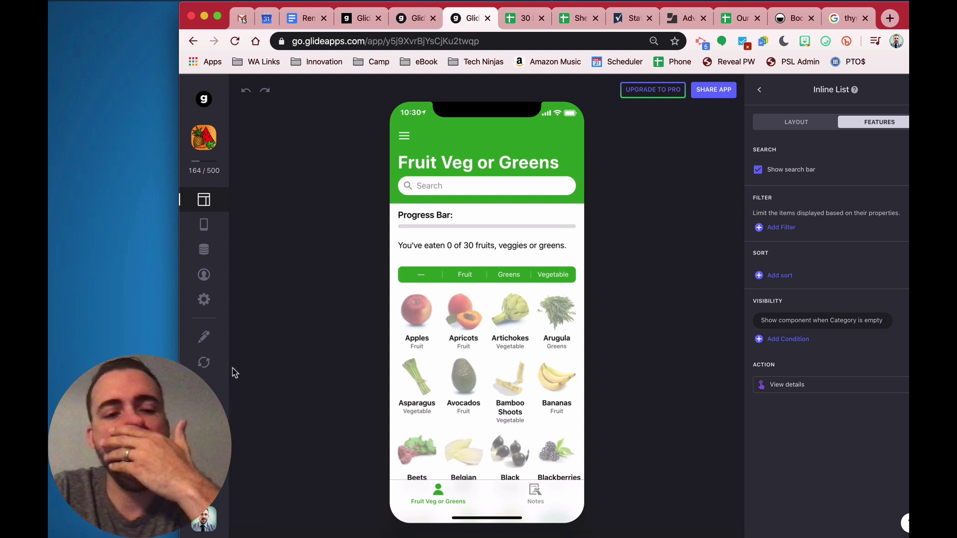
left_click(204, 365)
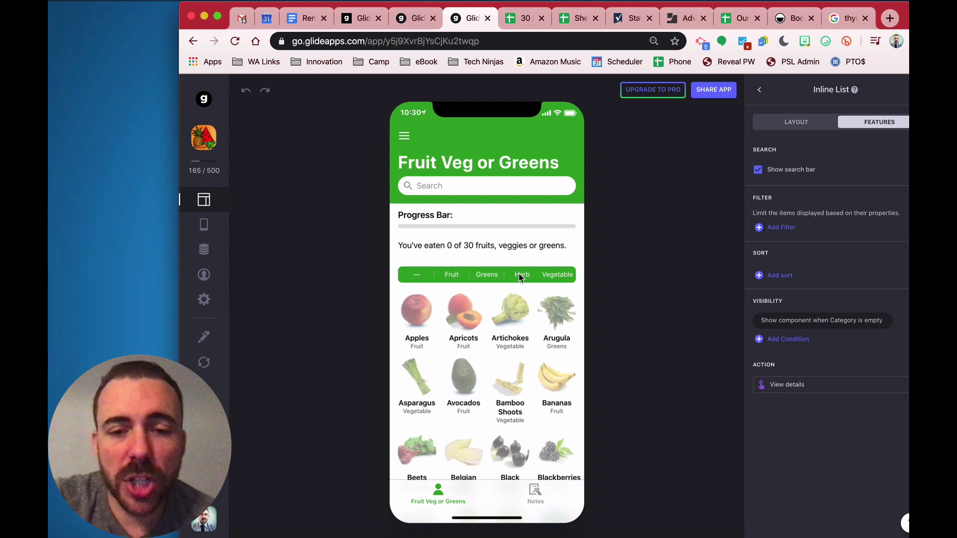
left_click(519, 275)
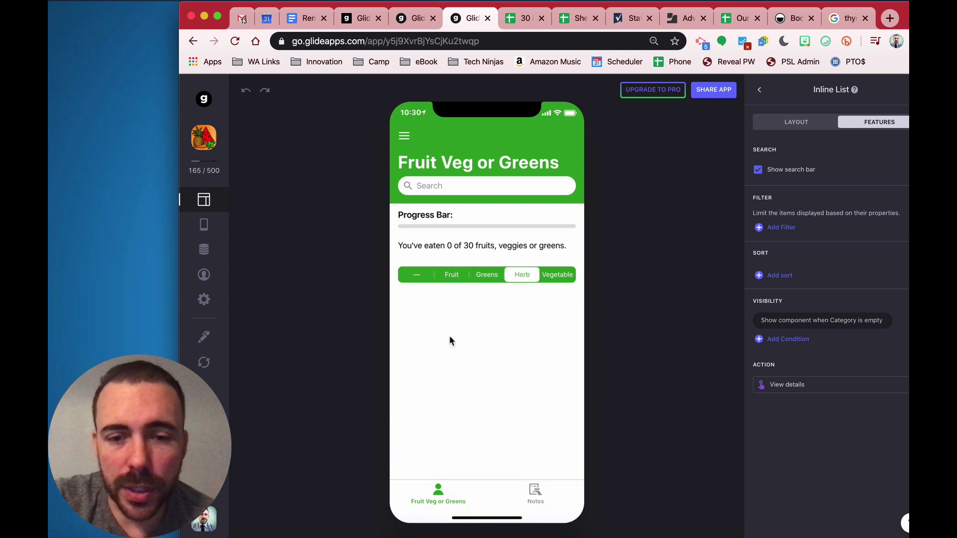
left_click(416, 274)
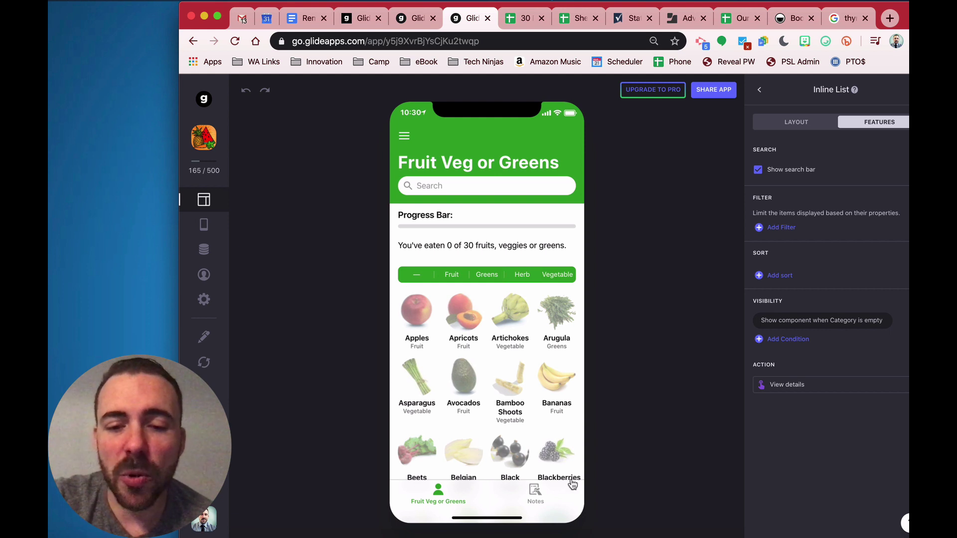
Sort the first GetFoods inline list, shown when Category is empty, by Food from A to Z
left_click(801, 122)
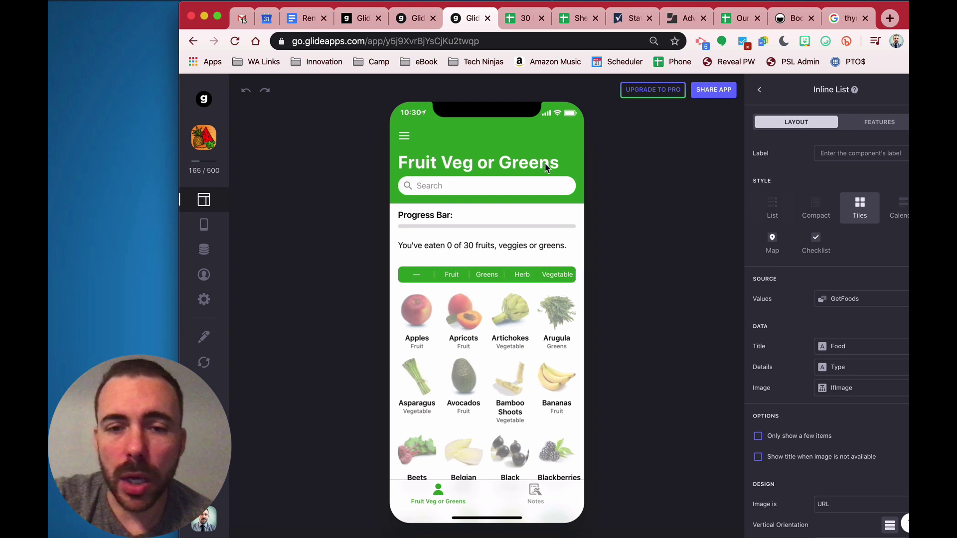
left_click(759, 90)
scroll(790, 344, "down", 1)
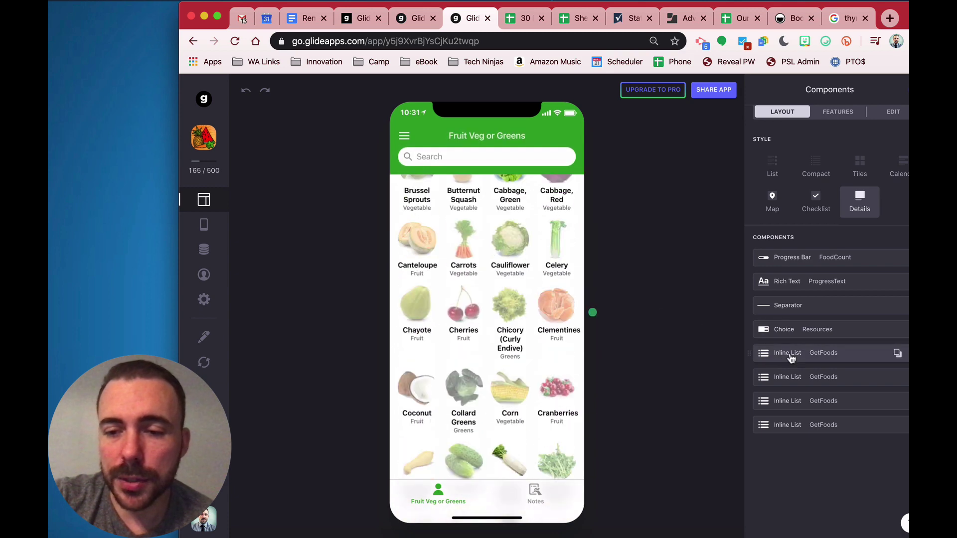
left_click(893, 353)
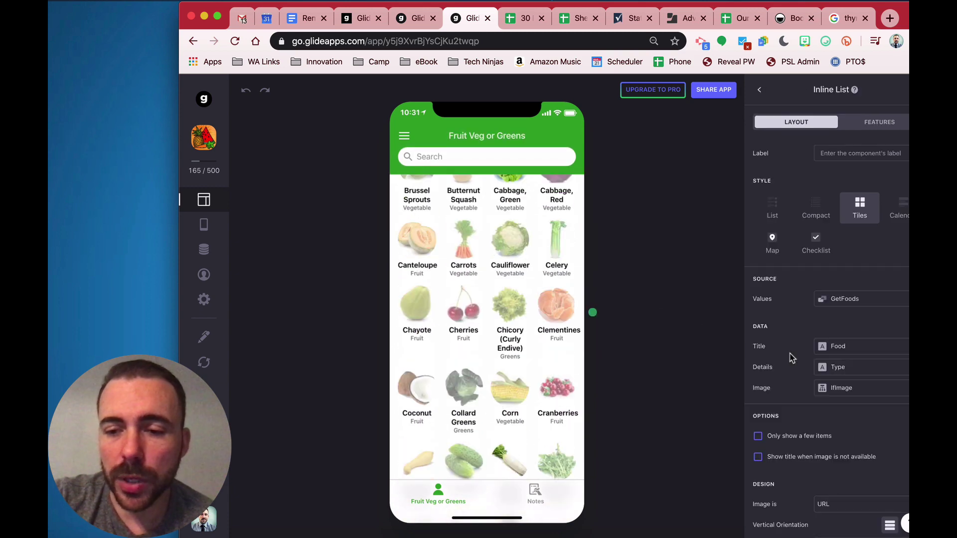
left_click(898, 123)
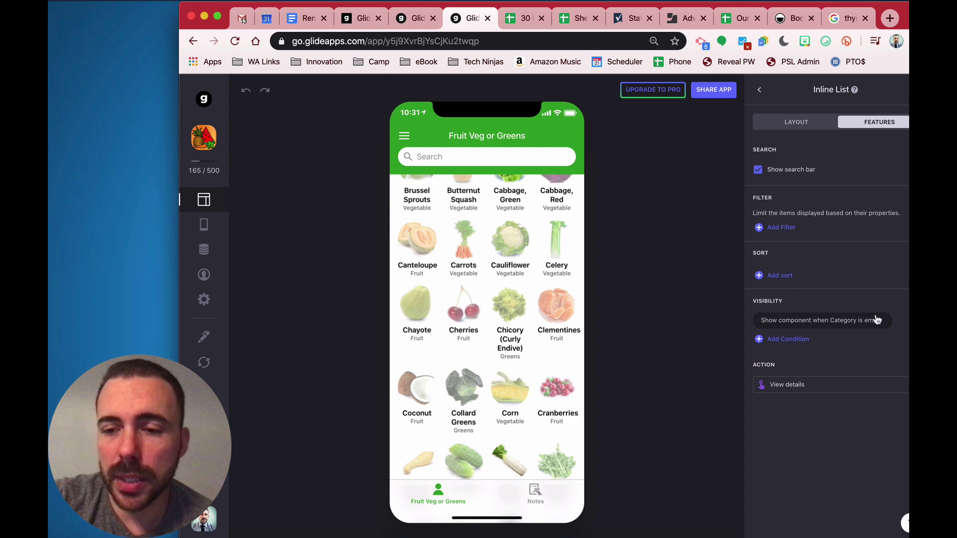
scroll(546, 301, "up", 3)
scroll(547, 301, "up", 8)
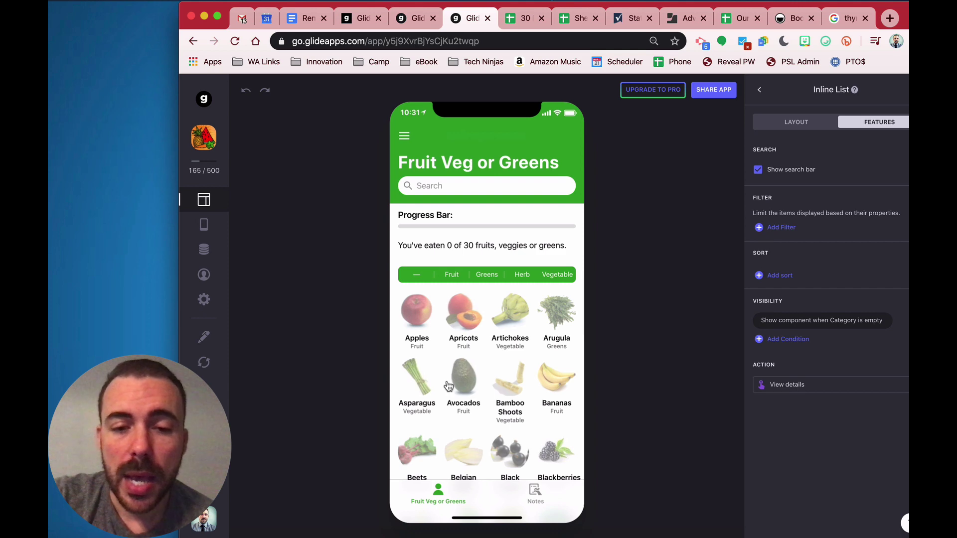
scroll(447, 387, "down", 15)
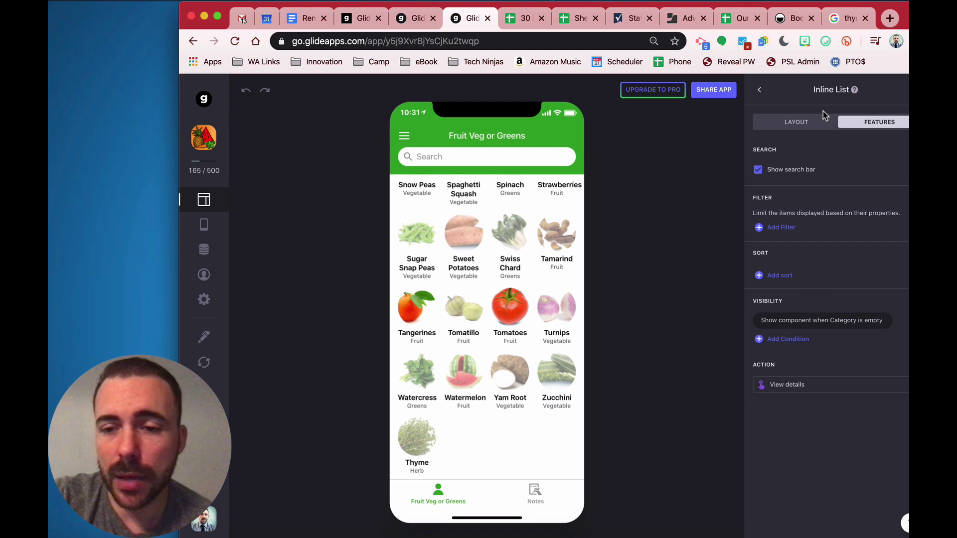
left_click(779, 276)
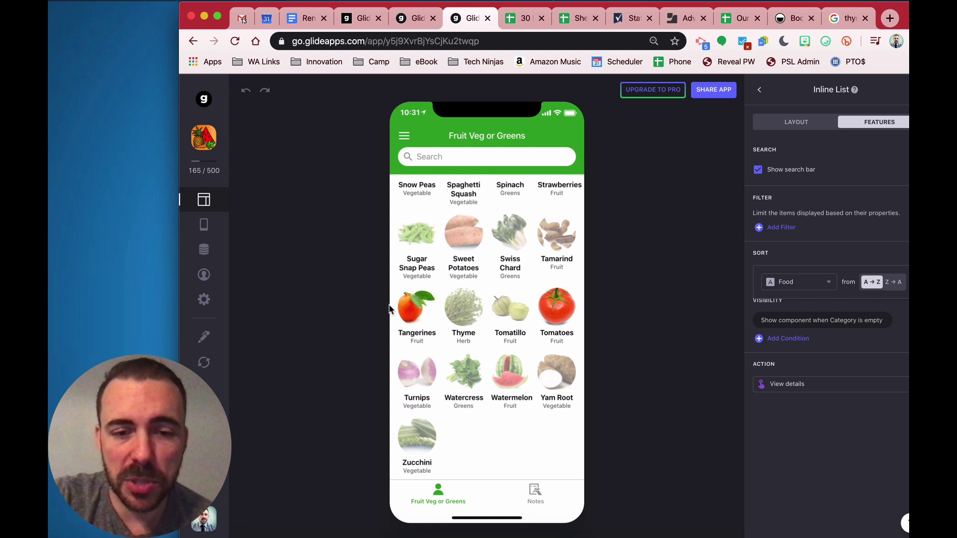
Preview the Fruit, Greens, Vegetable and Herb categories in the app and look through the foods each one lists
scroll(466, 309, "up", 10)
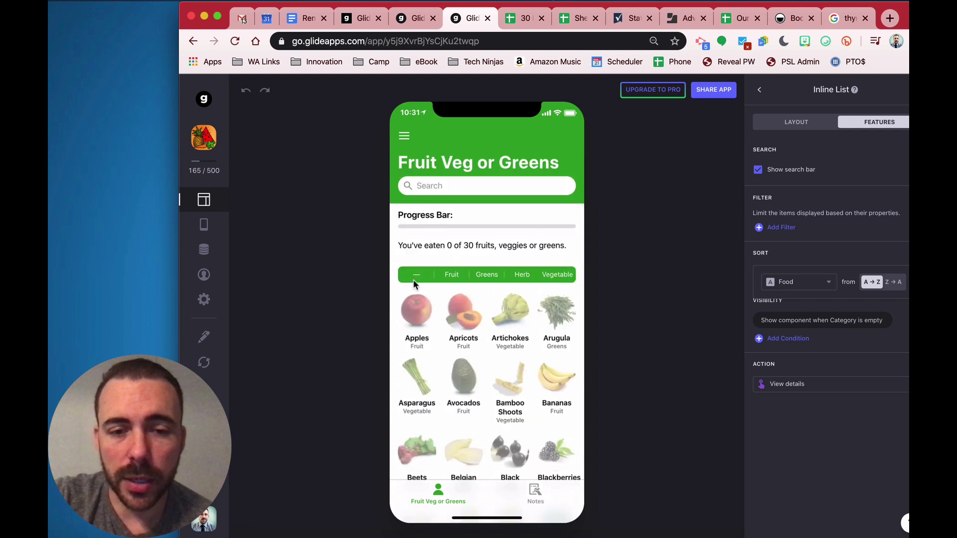
left_click(447, 275)
scroll(456, 414, "down", 10)
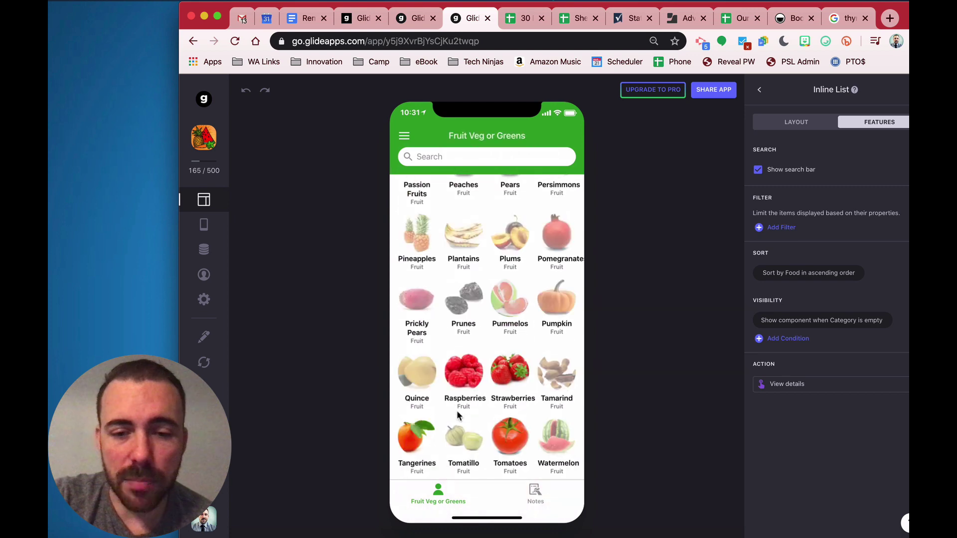
scroll(456, 411, "up", 10)
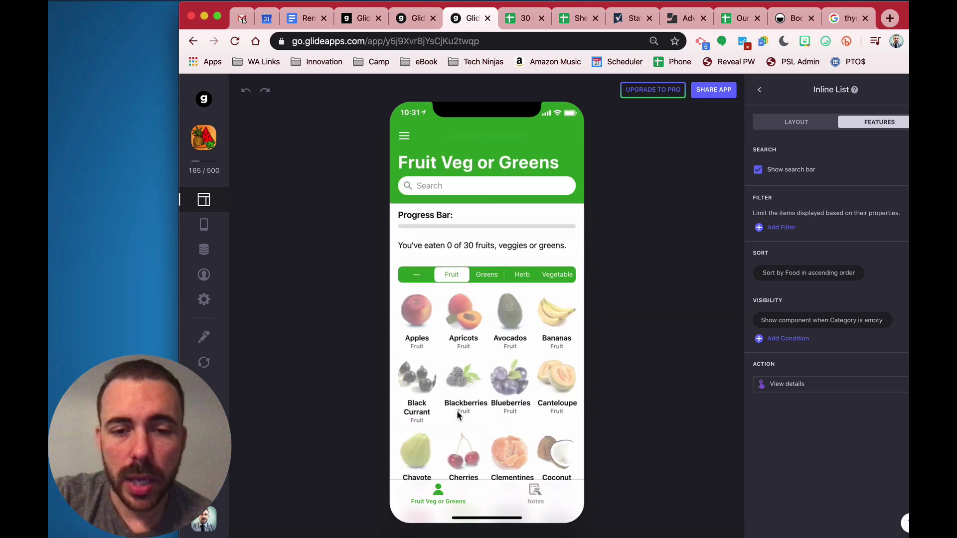
left_click(485, 275)
scroll(483, 417, "down", 10)
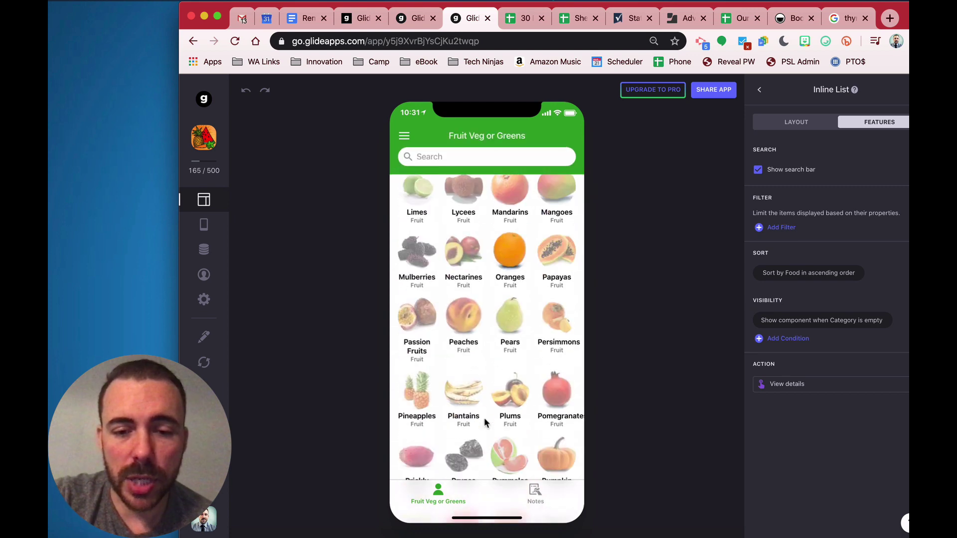
scroll(485, 422, "down", 2)
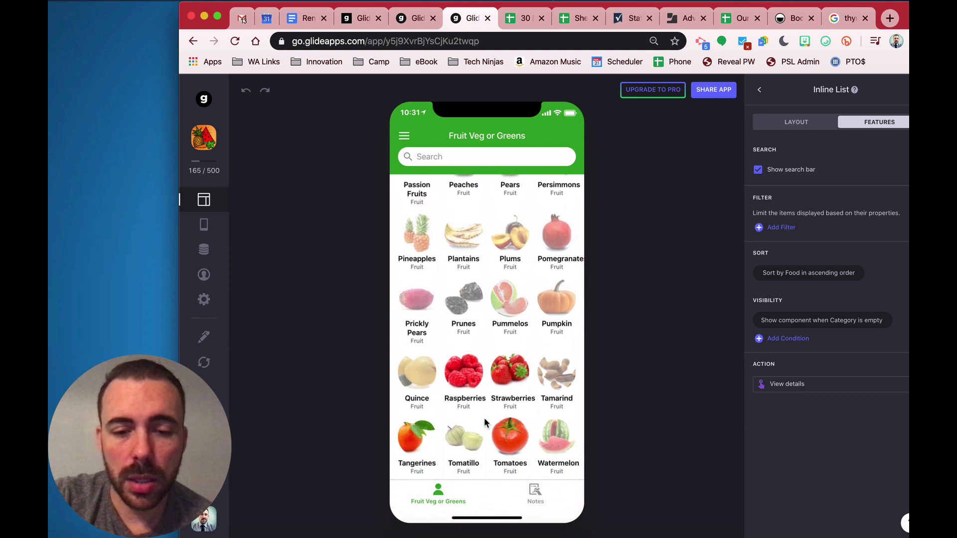
scroll(485, 421, "up", 10)
left_click(559, 275)
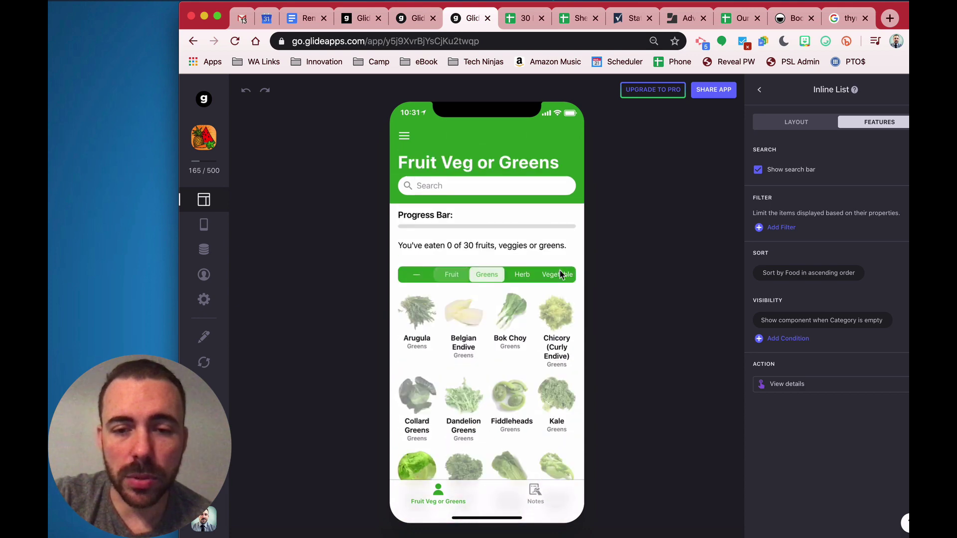
left_click(559, 275)
scroll(520, 341, "down", 10)
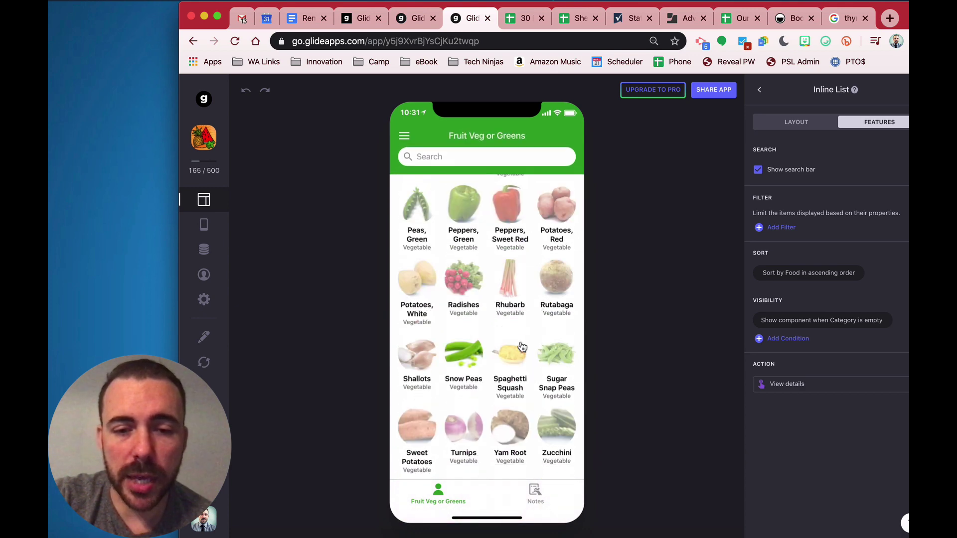
scroll(522, 346, "up", 10)
left_click(522, 274)
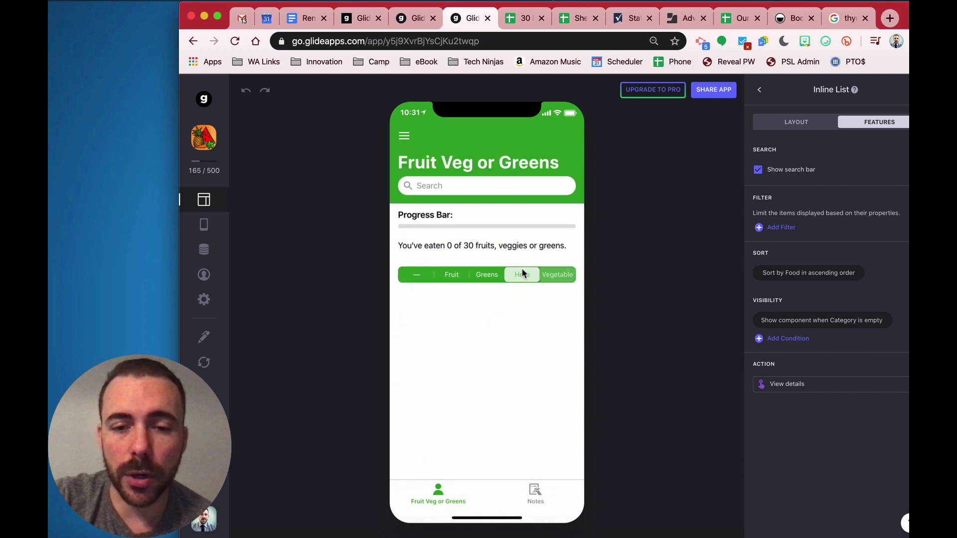
left_click(557, 274)
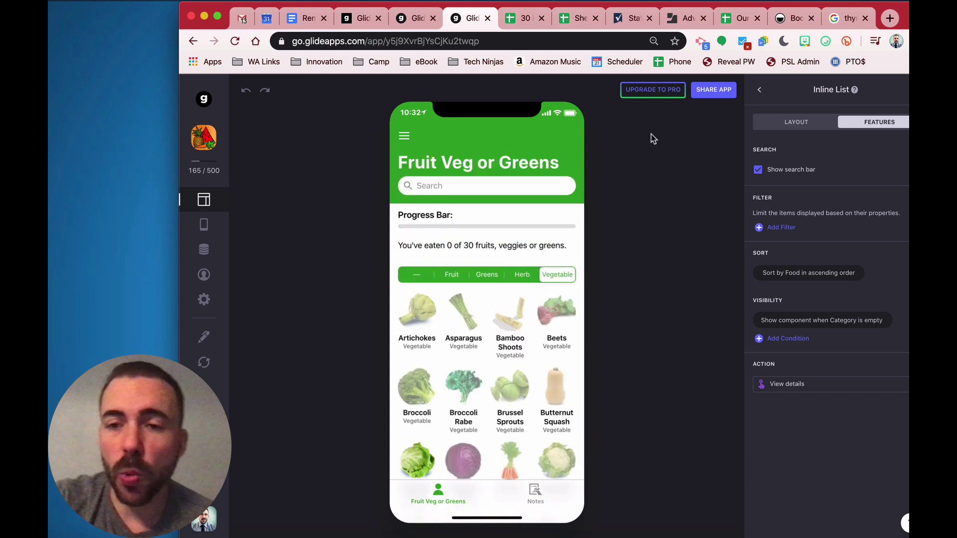
Choose Fruit in the app preview and examine the filter and visibility conditions of the second inline list
left_click(759, 90)
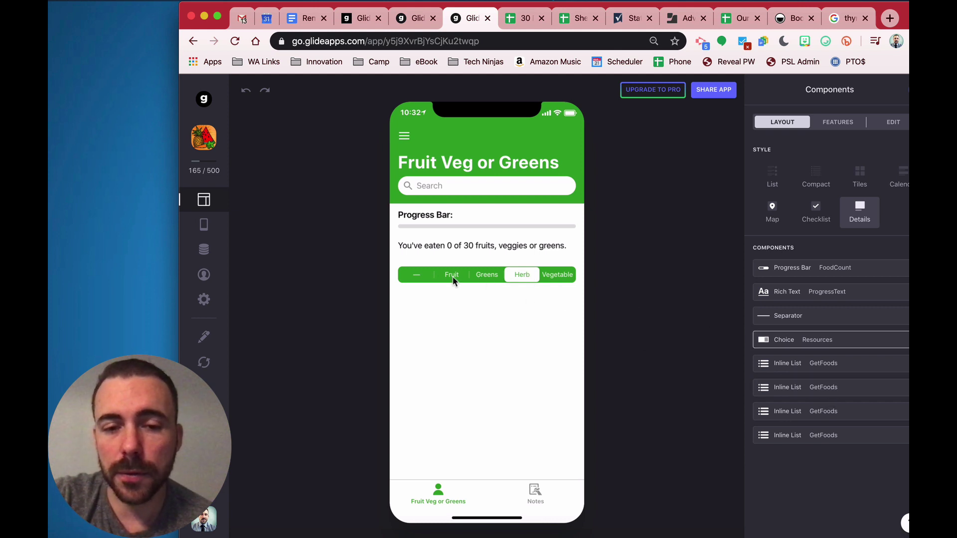
left_click(813, 392)
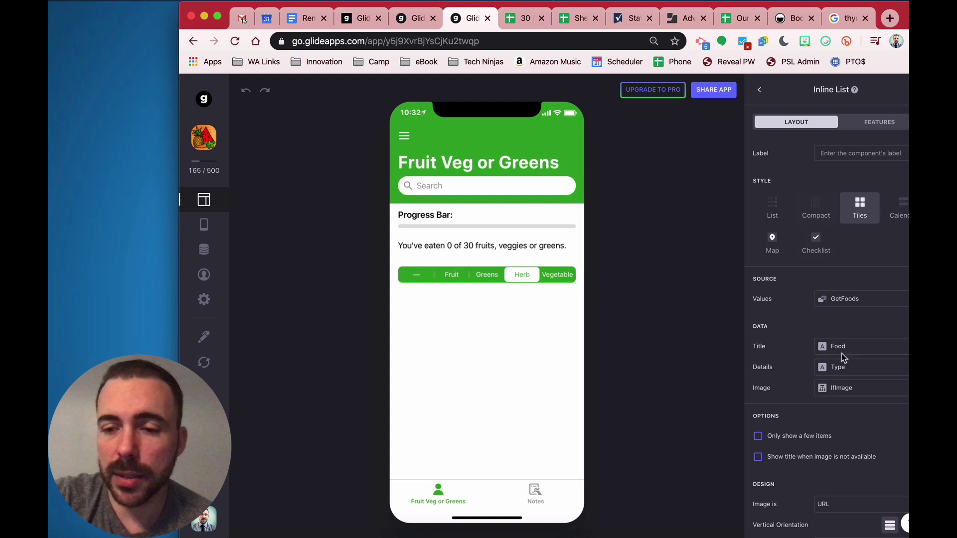
left_click(451, 275)
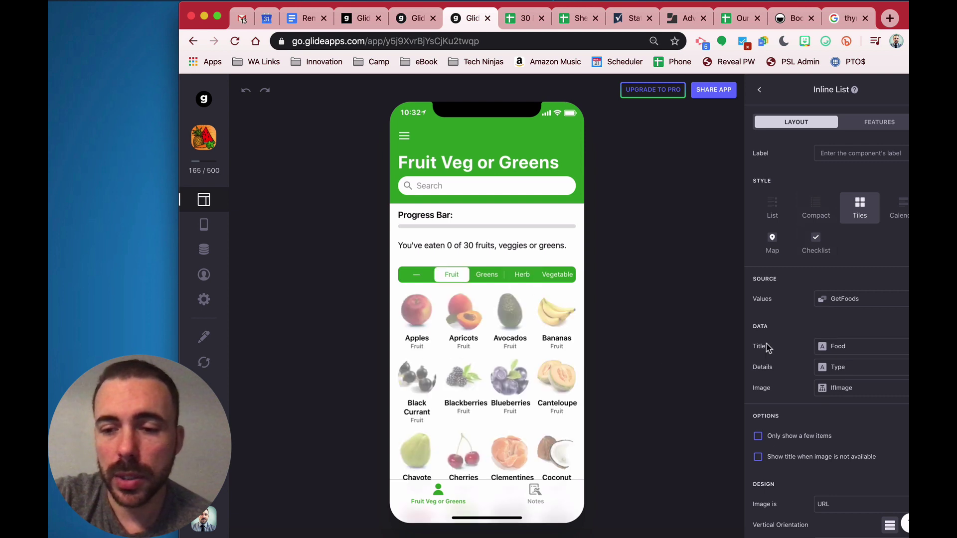
left_click(886, 124)
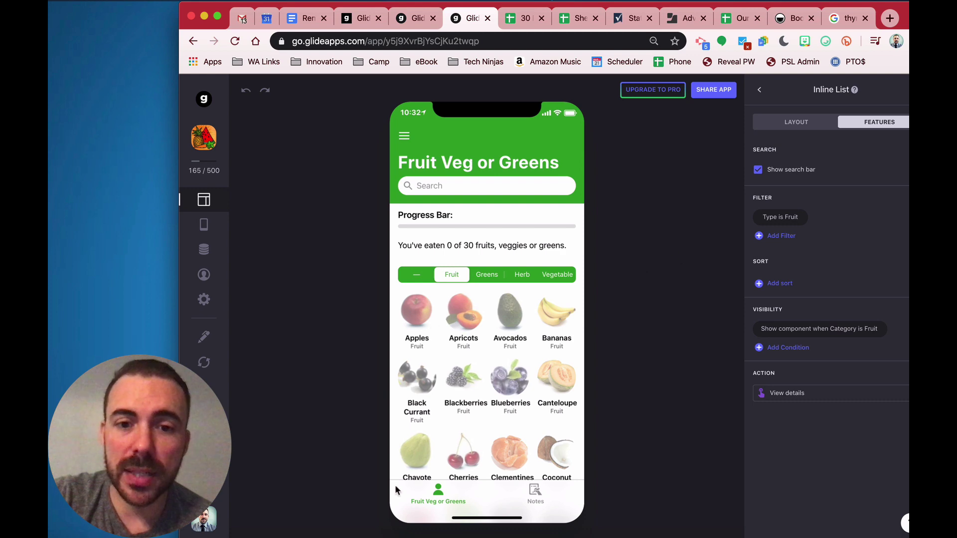
Return to the component list and duplicate the last GetFoods inline list
left_click(756, 89)
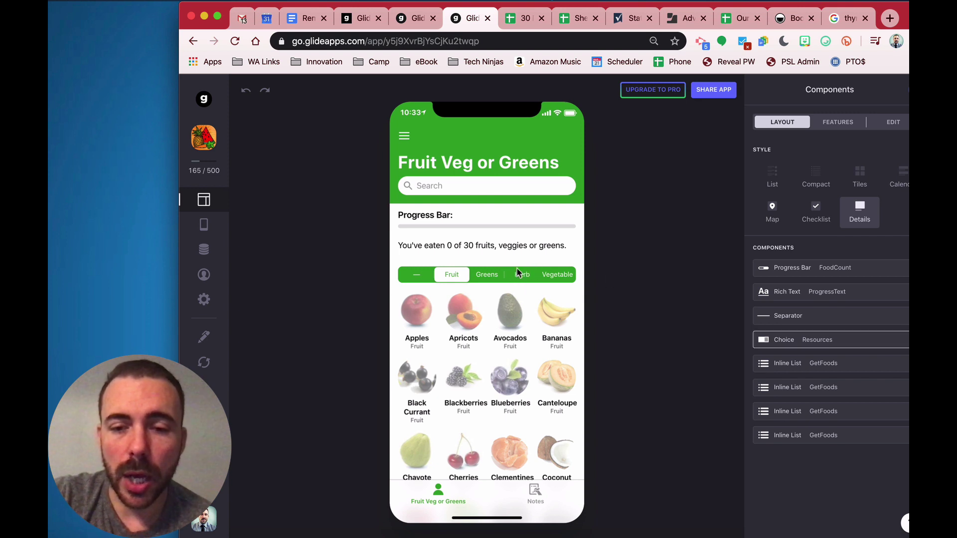
left_click(898, 436)
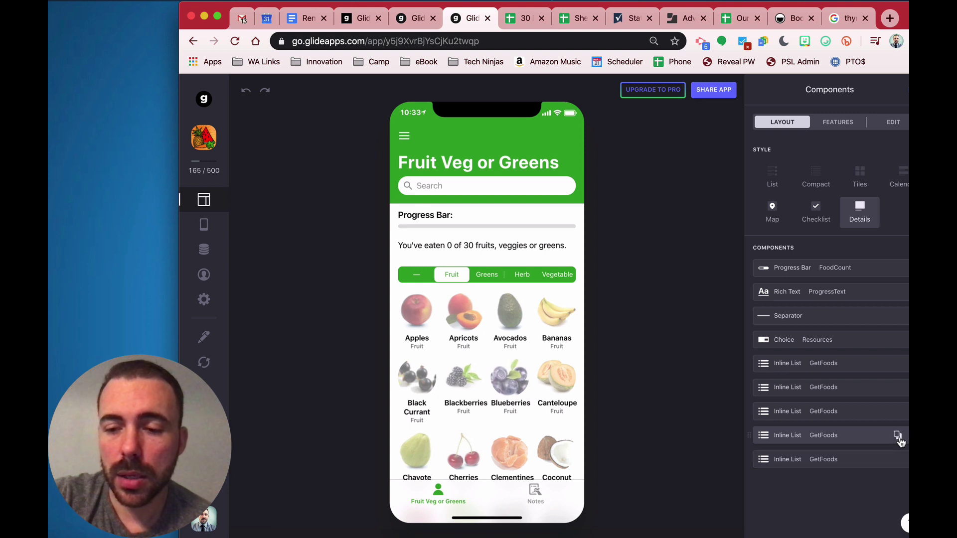
Set the filter of the duplicated GetFoods inline list at the end of the components to Type is Herb
left_click(849, 463)
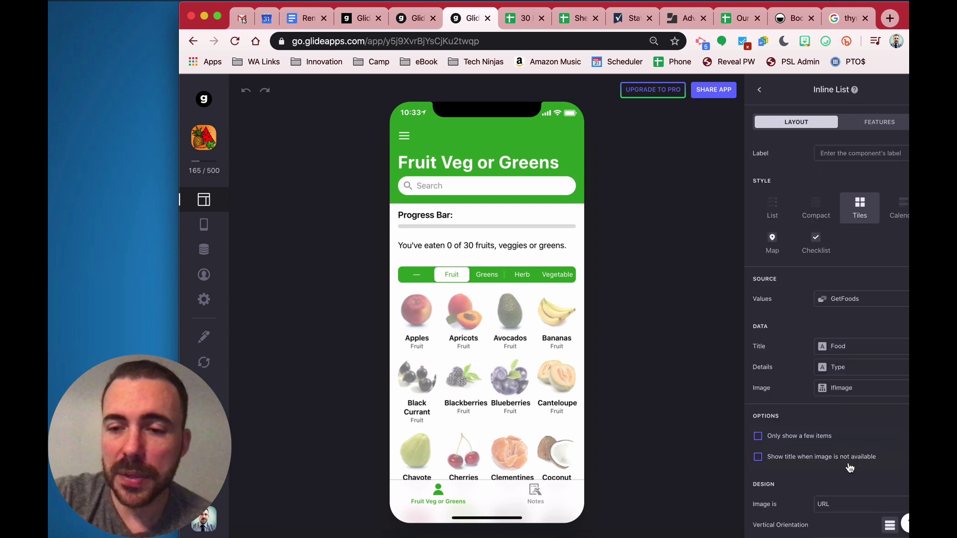
left_click(879, 122)
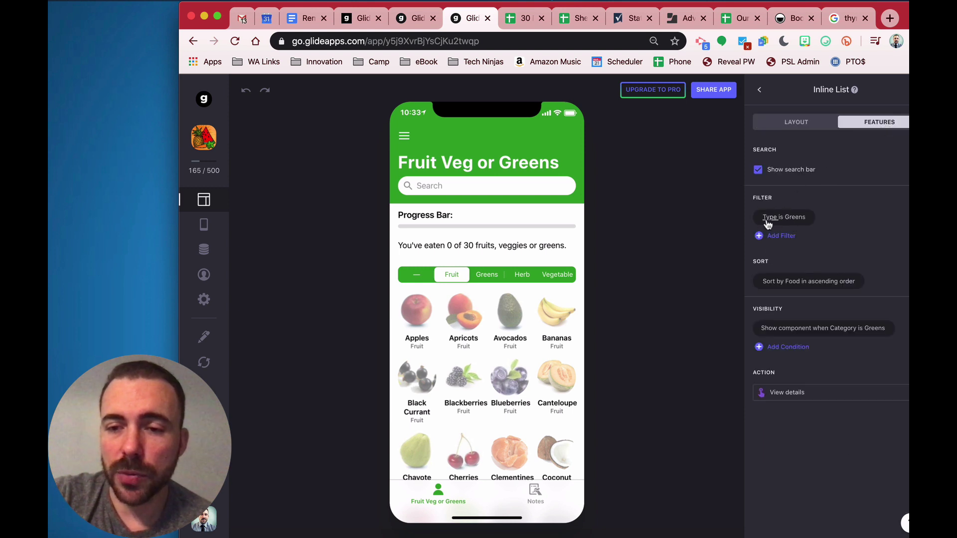
left_click(784, 222)
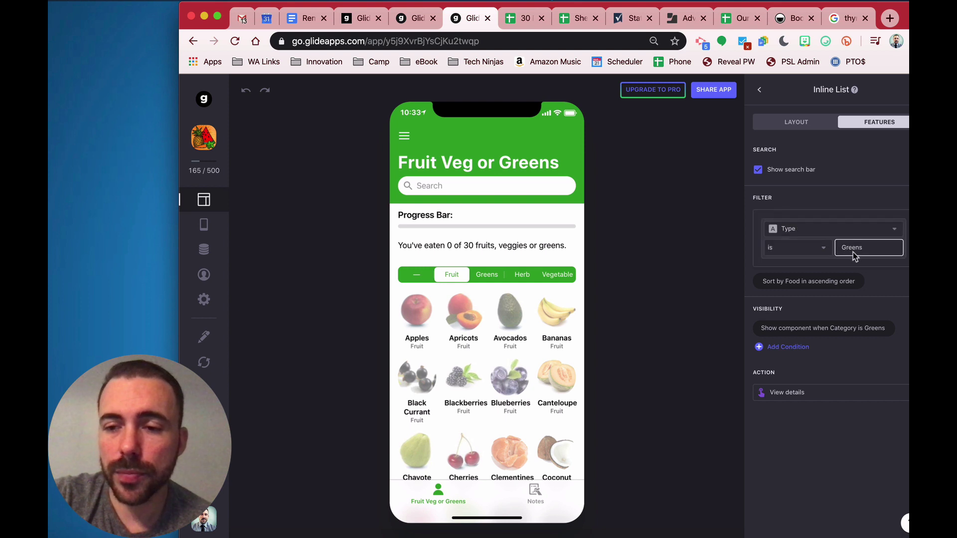
left_click(820, 244)
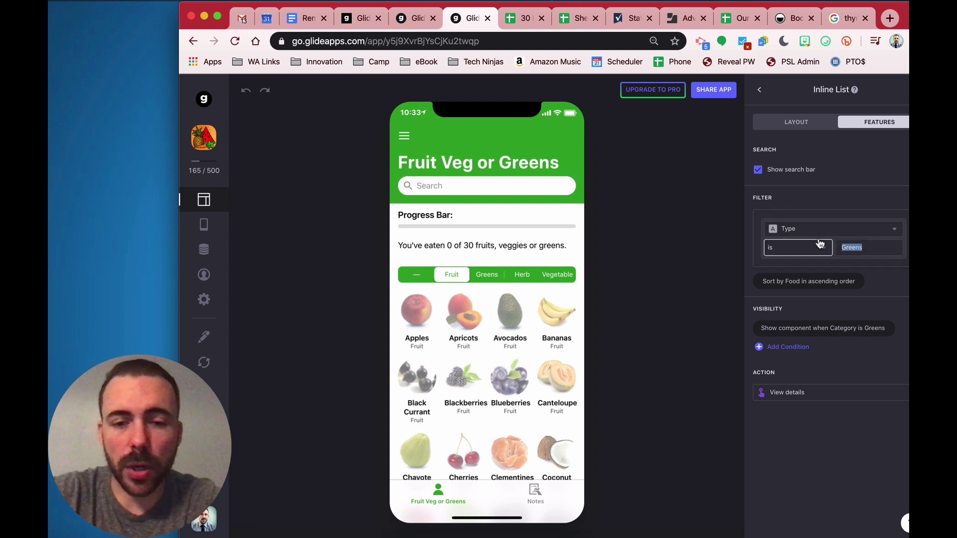
type("H")
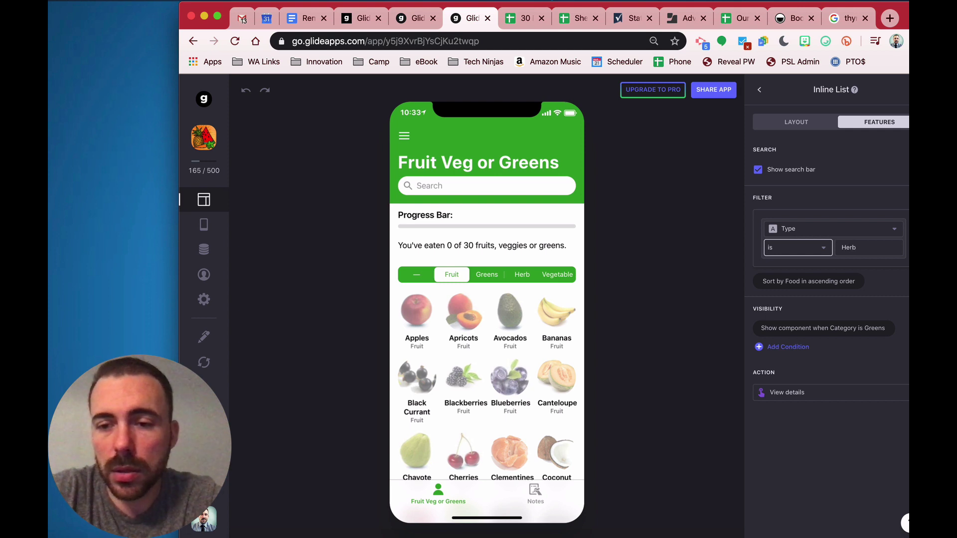
type("erb")
left_click(881, 291)
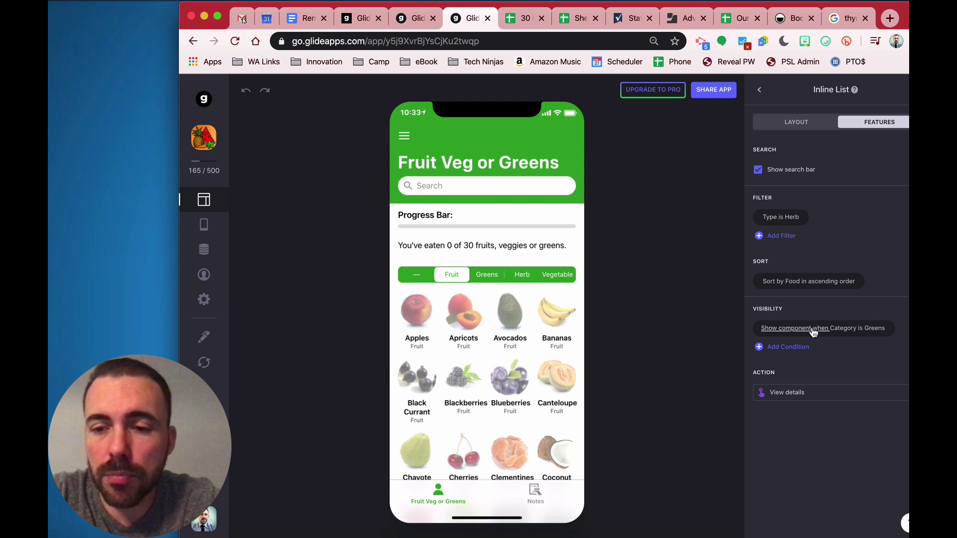
Change the duplicated inline list's visibility condition to show it when Category is Herb
left_click(844, 338)
left_click(867, 359)
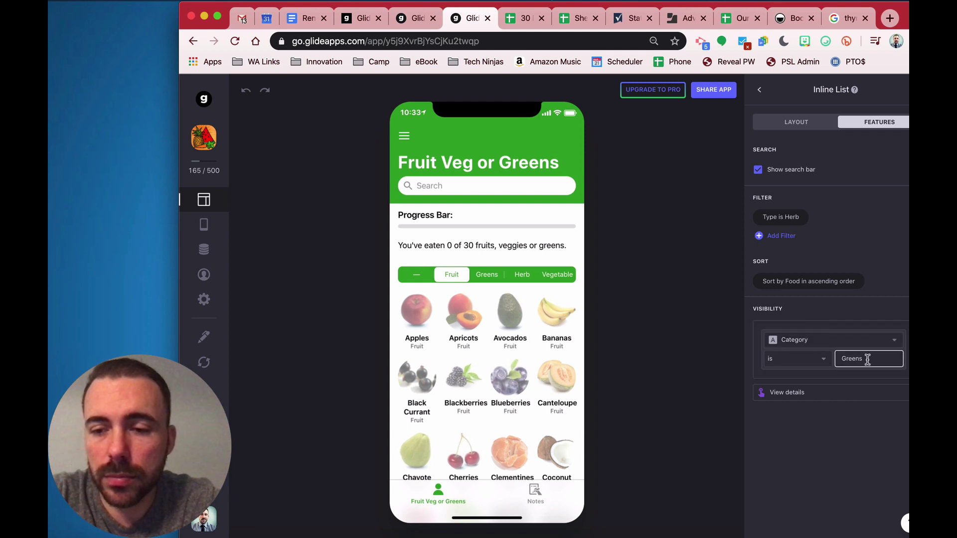
double_click(868, 360)
type("Herb")
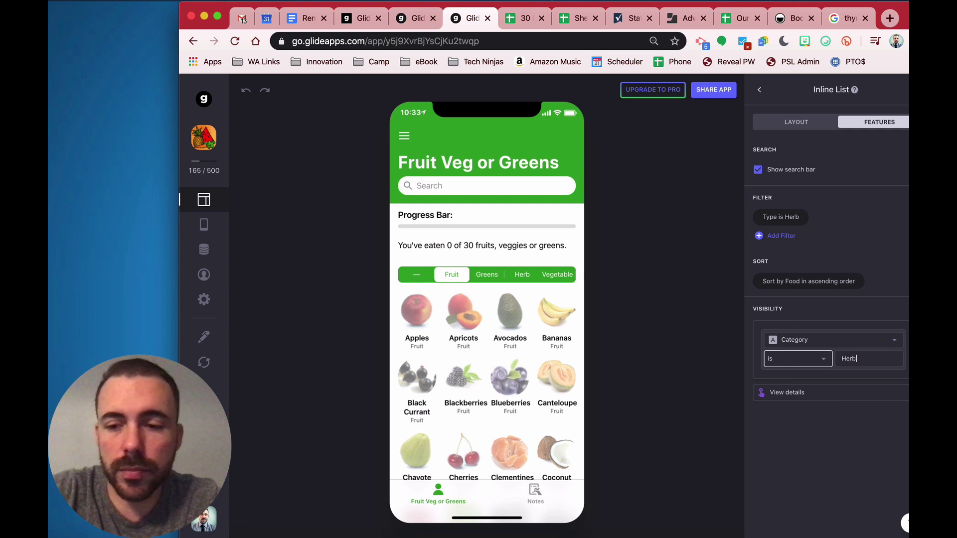
left_click(845, 494)
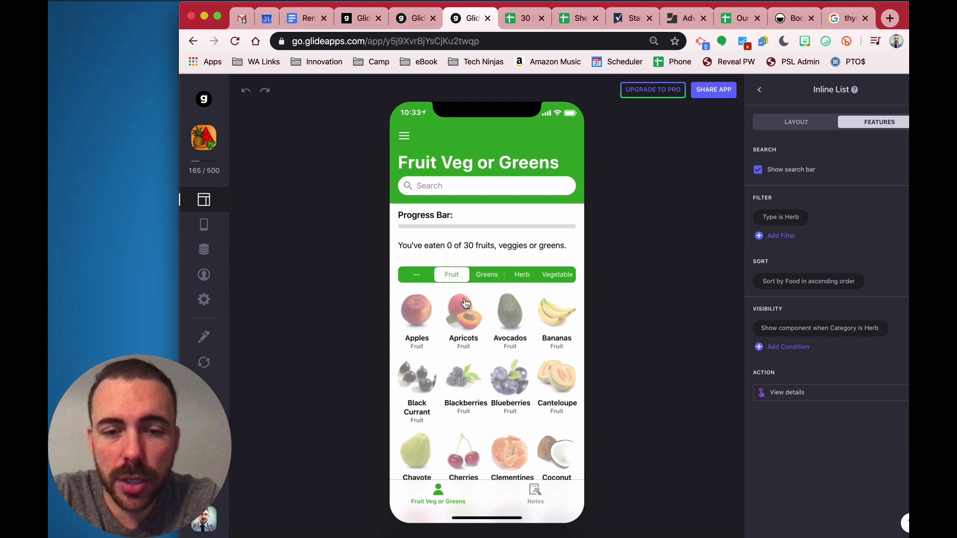
Preview the Herb category in the app and check the Thyme row in the 30 Fruits and Vegs a Week Google Sheet
left_click(523, 280)
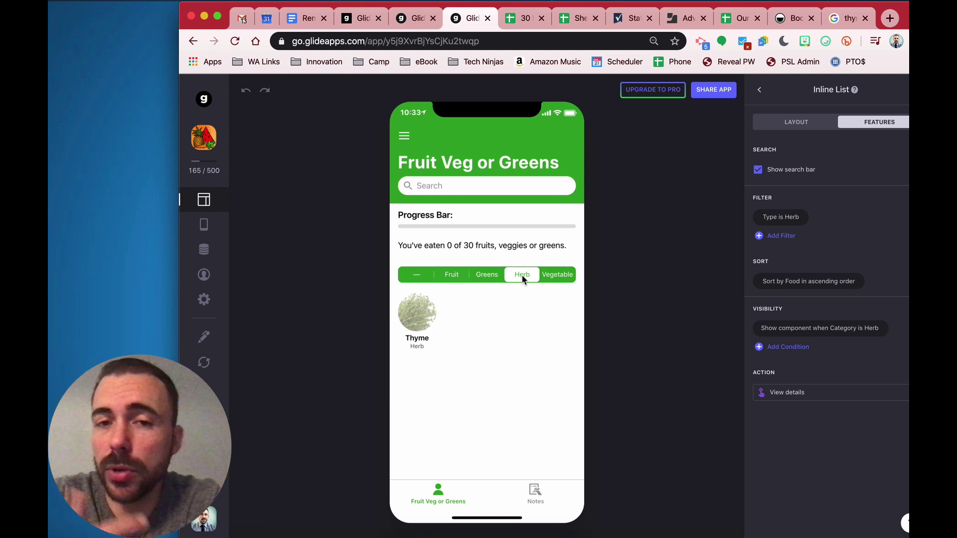
left_click(509, 18)
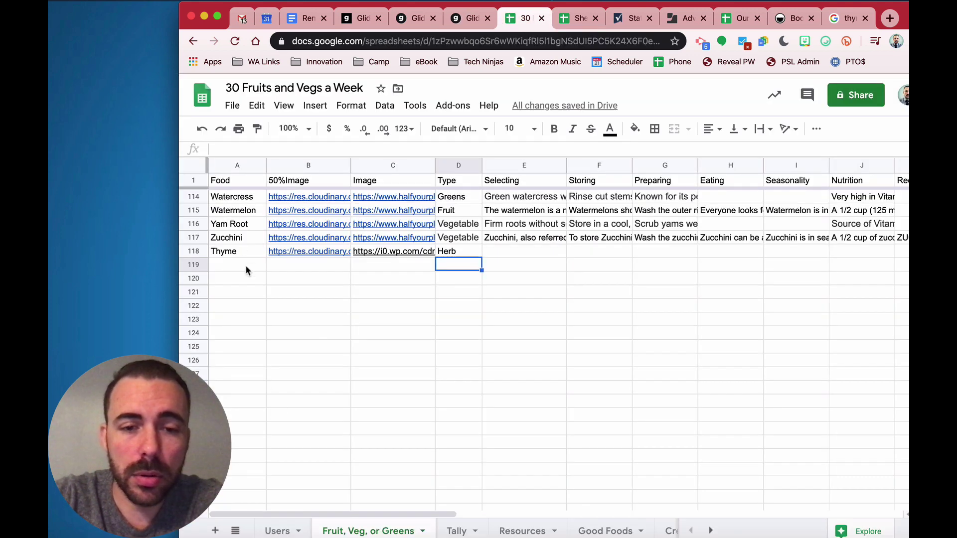
left_click(470, 20)
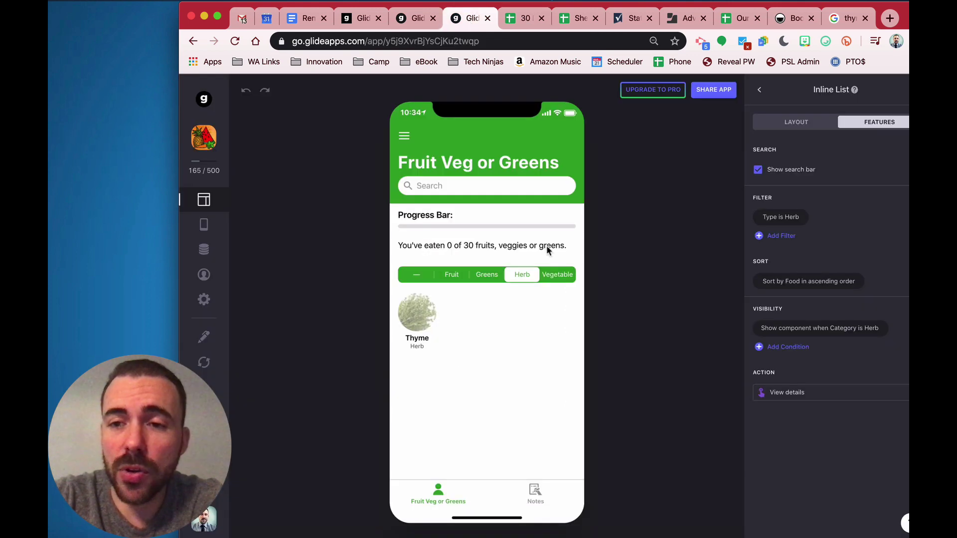
Leave the Herb inline list's settings and return to the screen's component list
left_click(800, 2)
left_click(694, 183)
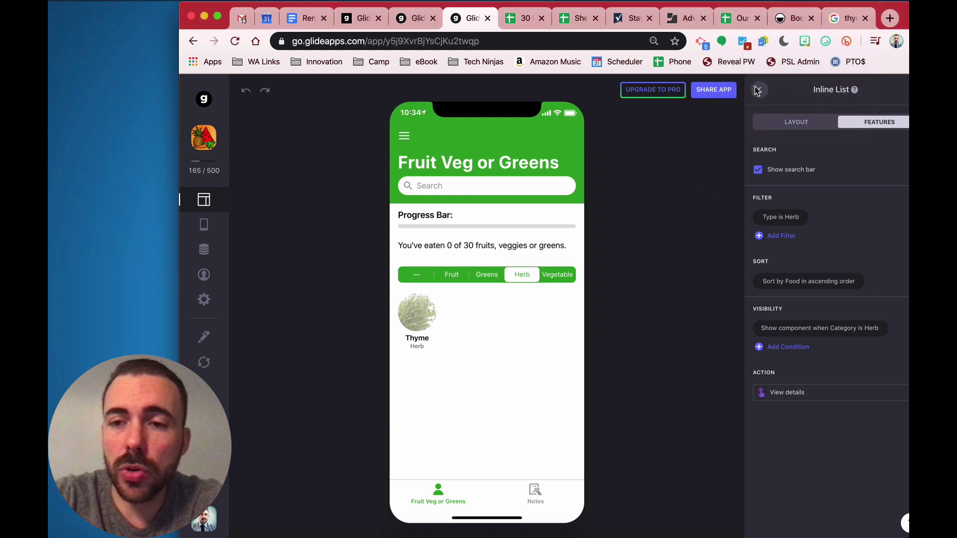
left_click(757, 90)
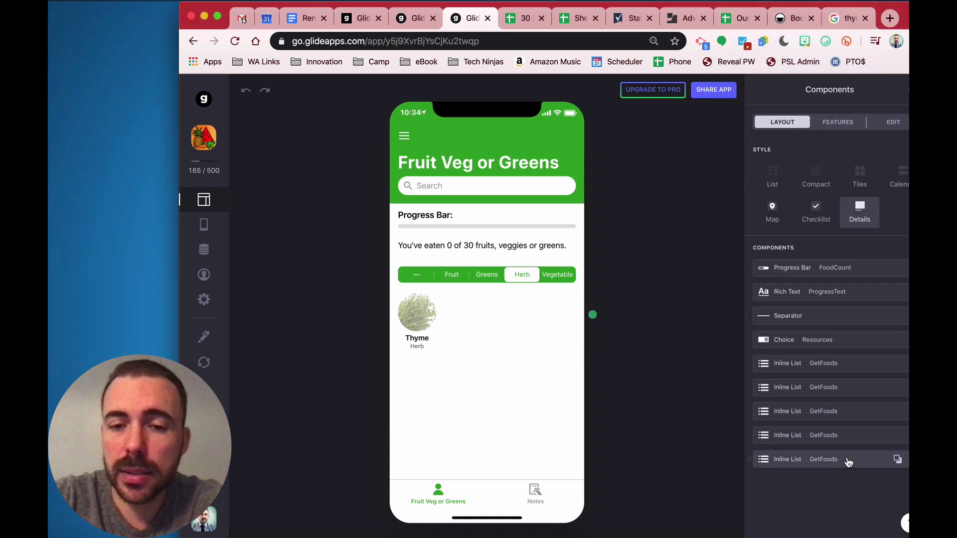